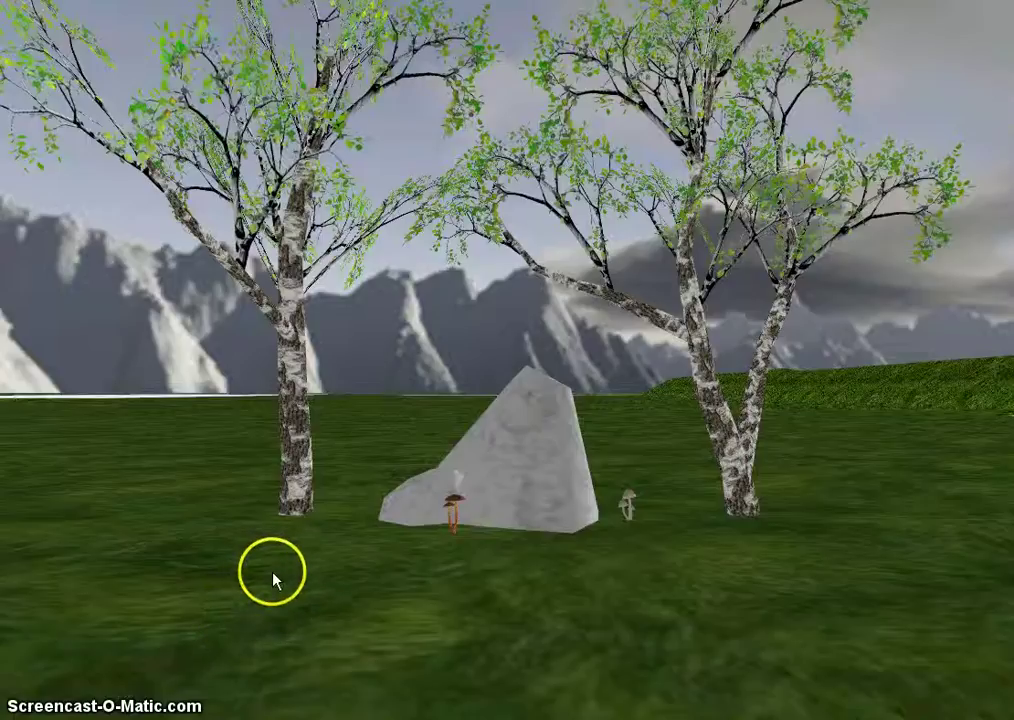
# Select both birch trees, the large and small rocks and the two mushrooms together
pyautogui.click(296, 420)
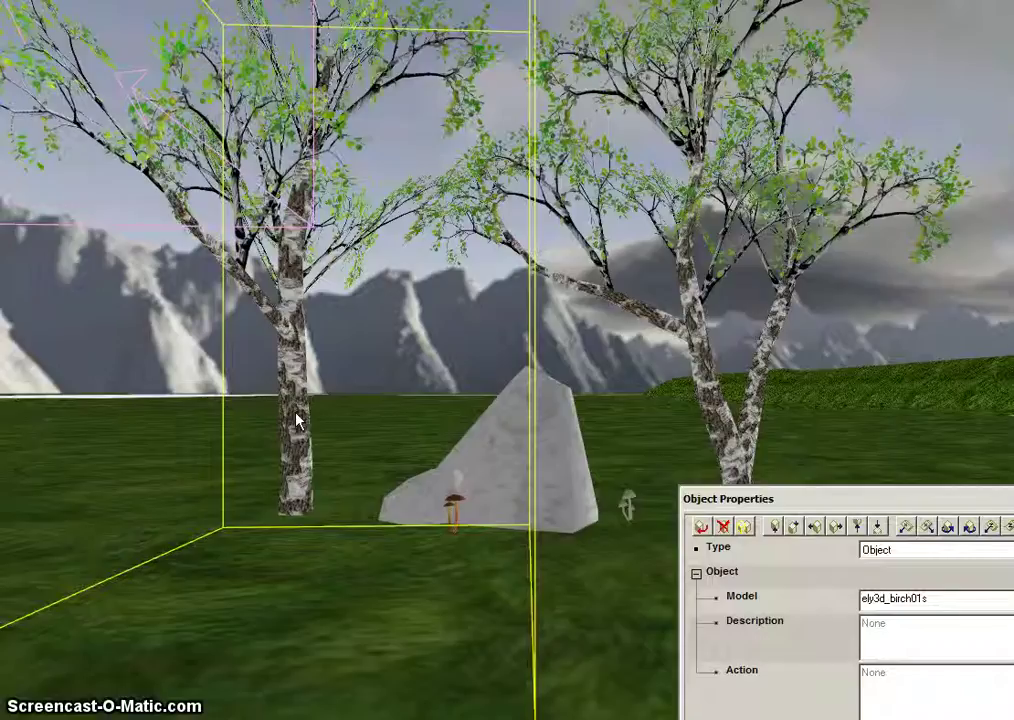
pyautogui.keyDown('ctrl'); pyautogui.click(500, 443); pyautogui.keyUp('ctrl')
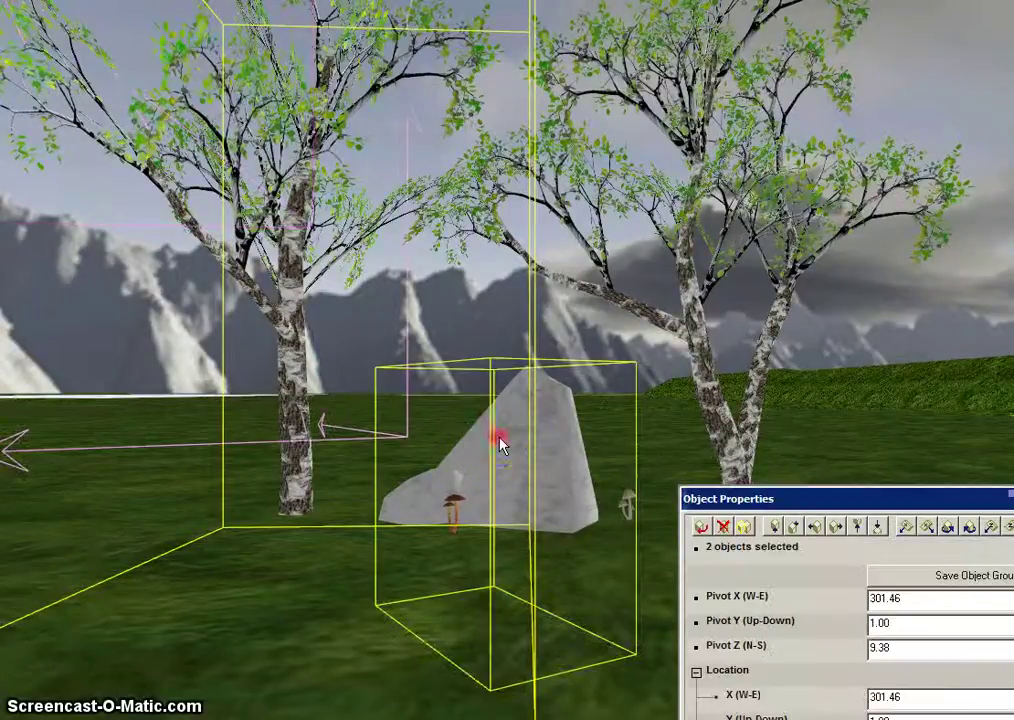
pyautogui.keyDown('ctrl'); pyautogui.click(428, 485); pyautogui.keyUp('ctrl')
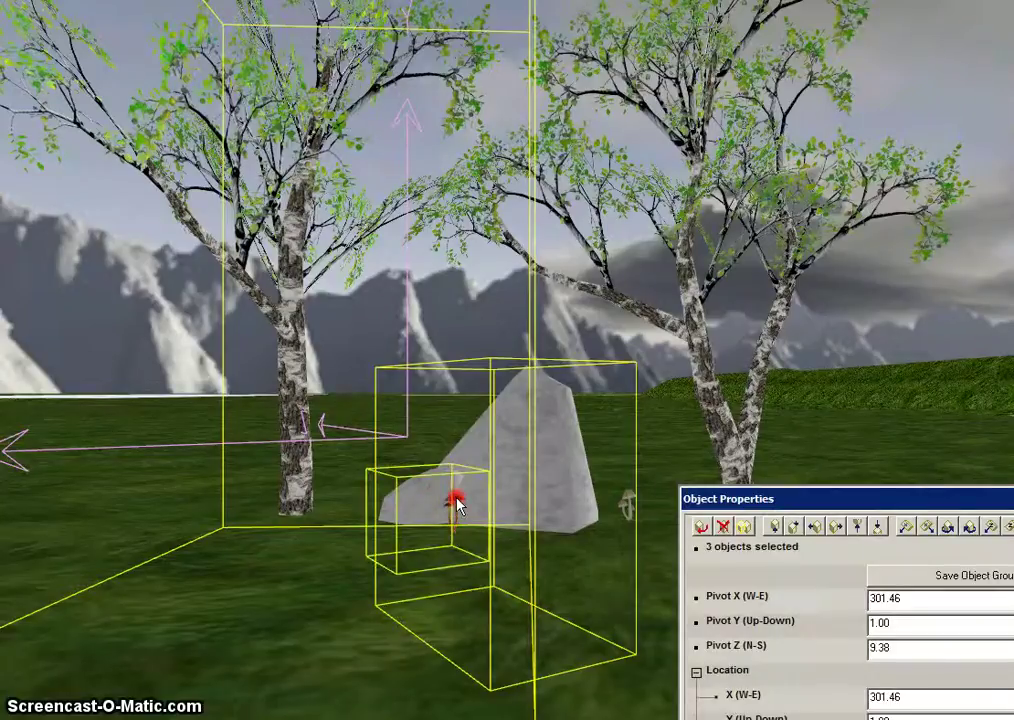
pyautogui.keyDown('ctrl'); pyautogui.click(590, 516); pyautogui.keyUp('ctrl')
pyautogui.keyDown('ctrl'); pyautogui.click(626, 500); pyautogui.keyUp('ctrl')
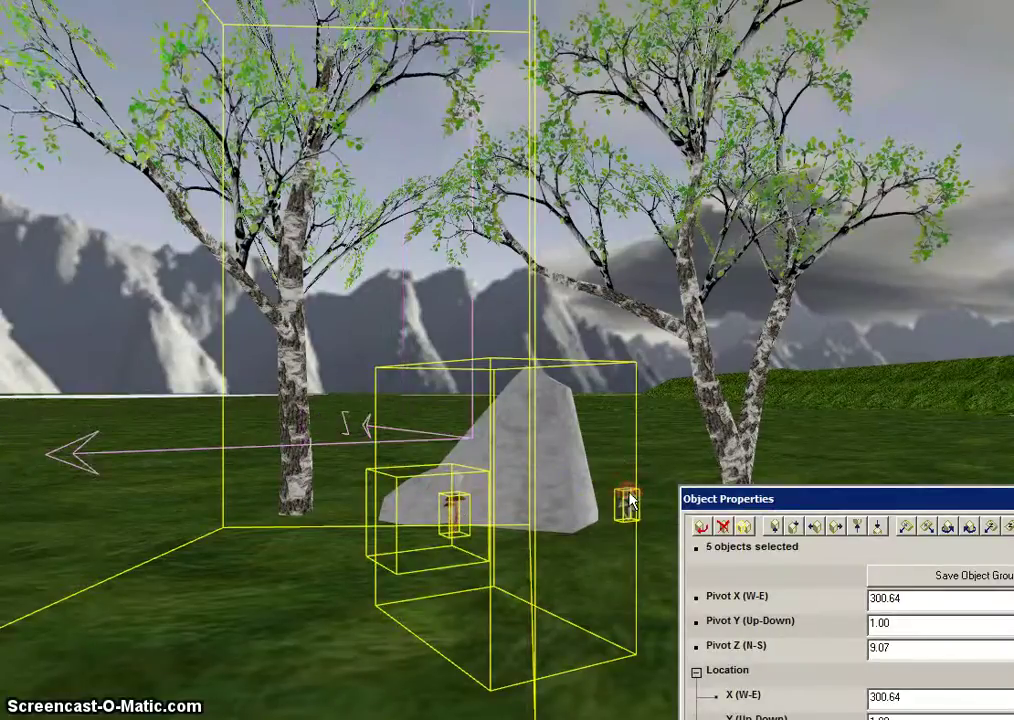
pyautogui.keyDown('ctrl'); pyautogui.click(717, 428); pyautogui.keyUp('ctrl')
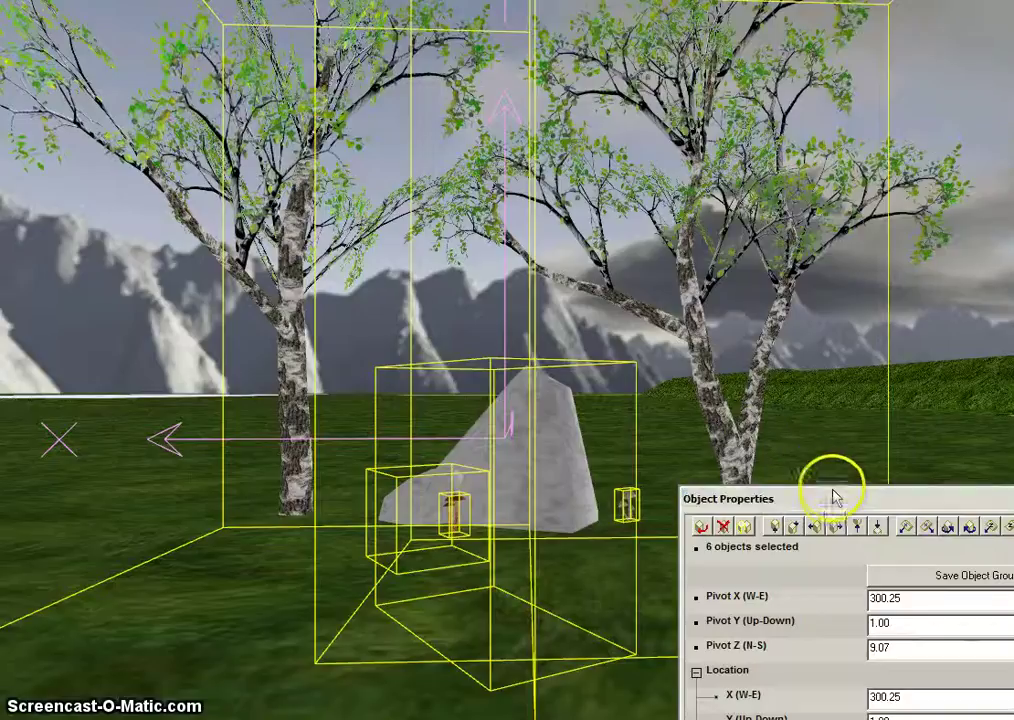
# Save the six selected objects as an object group named test001 in the Presets folder, and close their properties
pyautogui.moveTo(835, 500); pyautogui.dragTo(749, 251)
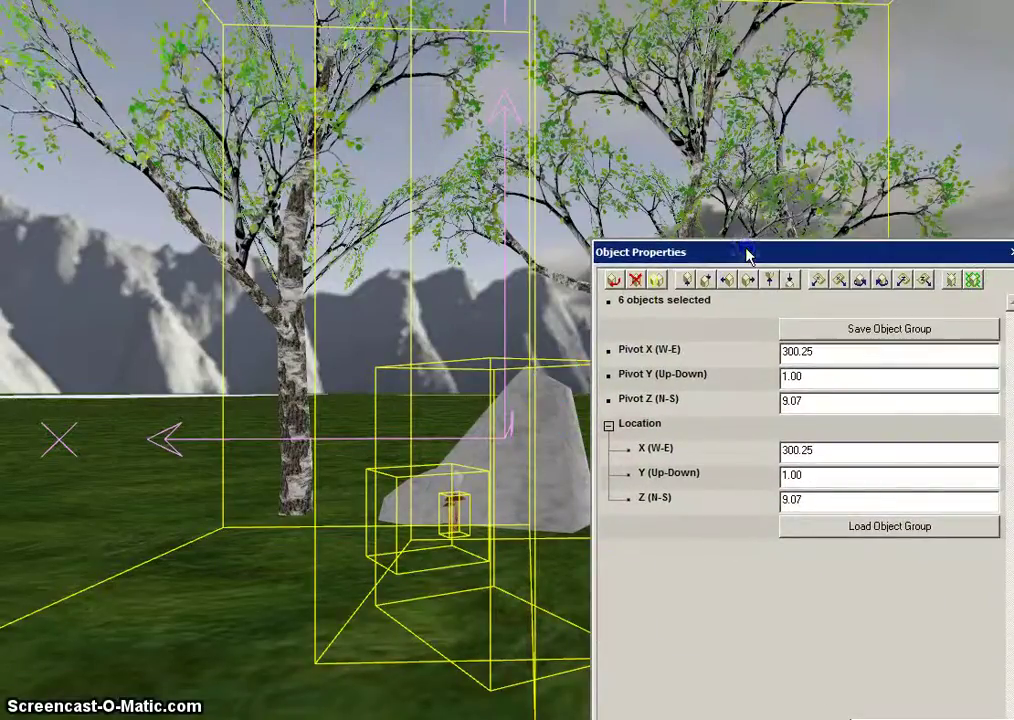
pyautogui.click(855, 475)
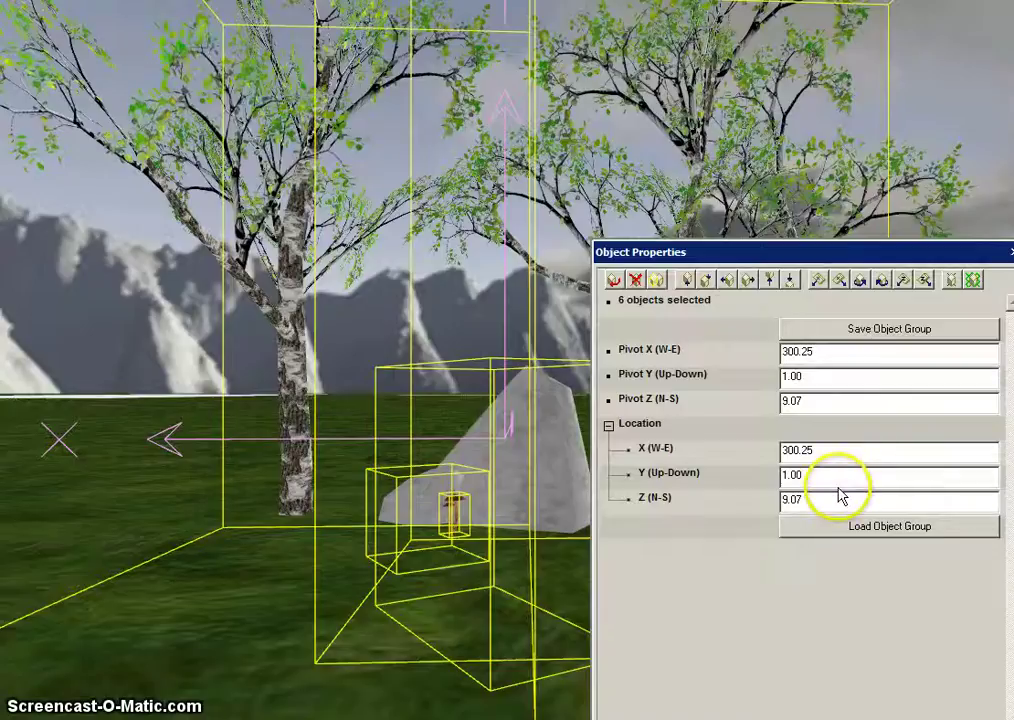
pyautogui.click(828, 476)
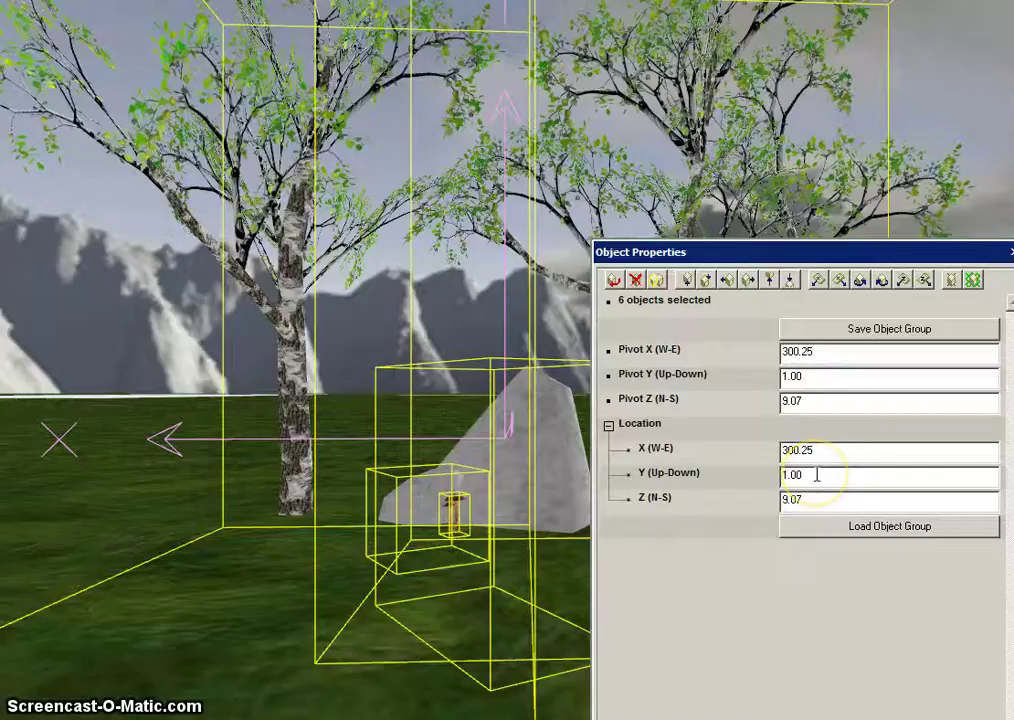
pyautogui.moveTo(816, 475); pyautogui.dragTo(768, 481)
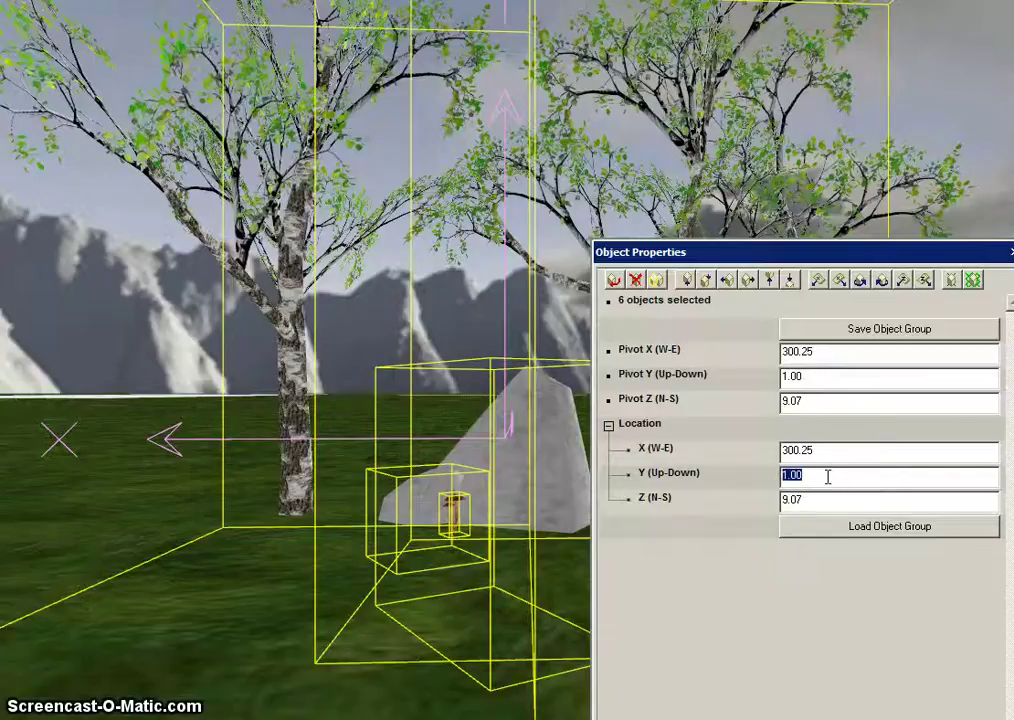
pyautogui.click(880, 334)
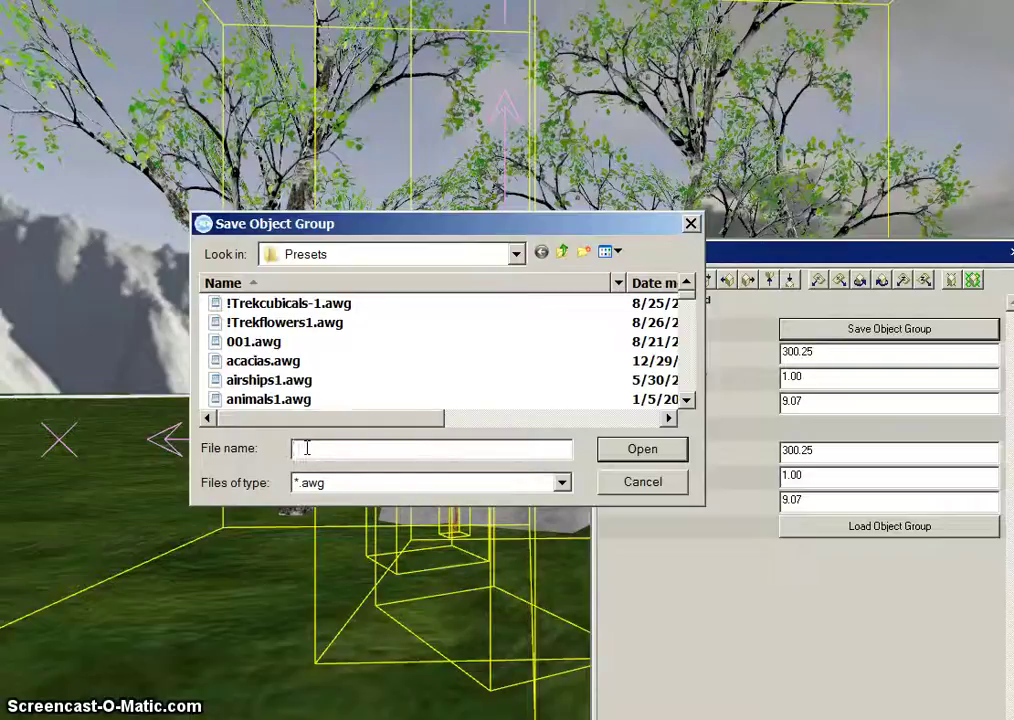
pyautogui.write('test001')
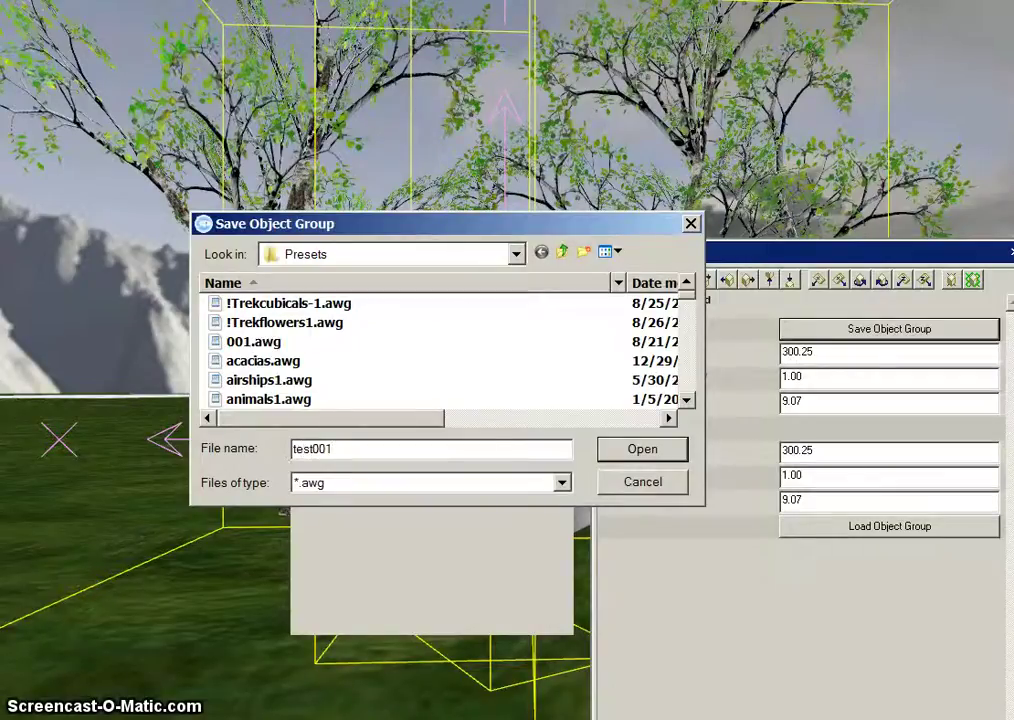
pyautogui.click(650, 453)
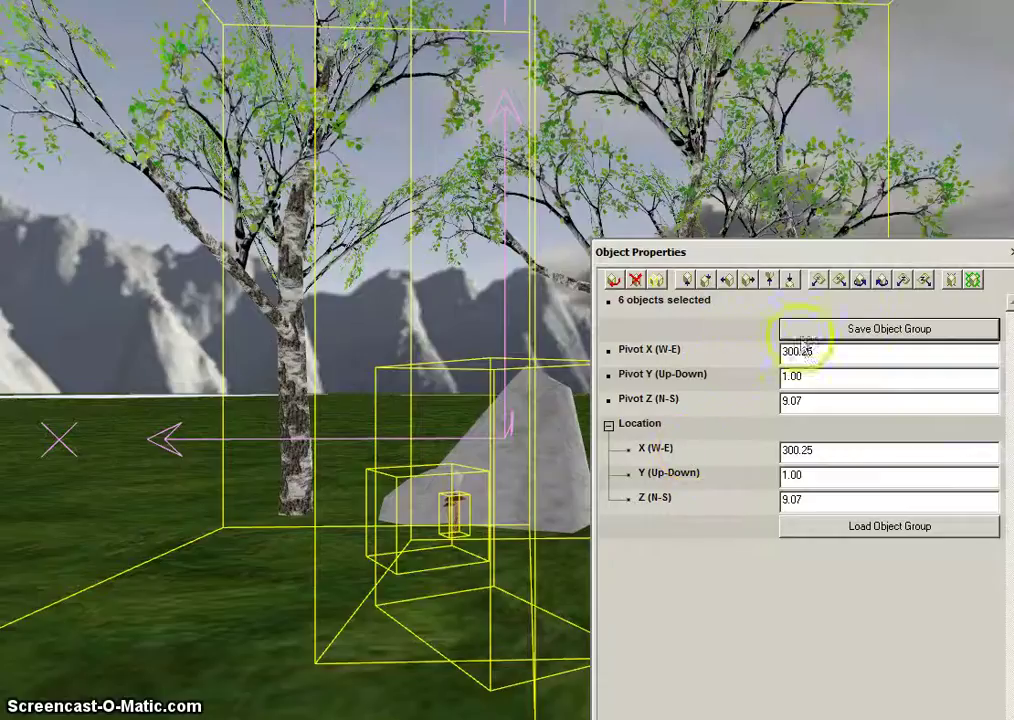
pyautogui.click(880, 272)
pyautogui.moveTo(882, 263); pyautogui.dragTo(869, 253)
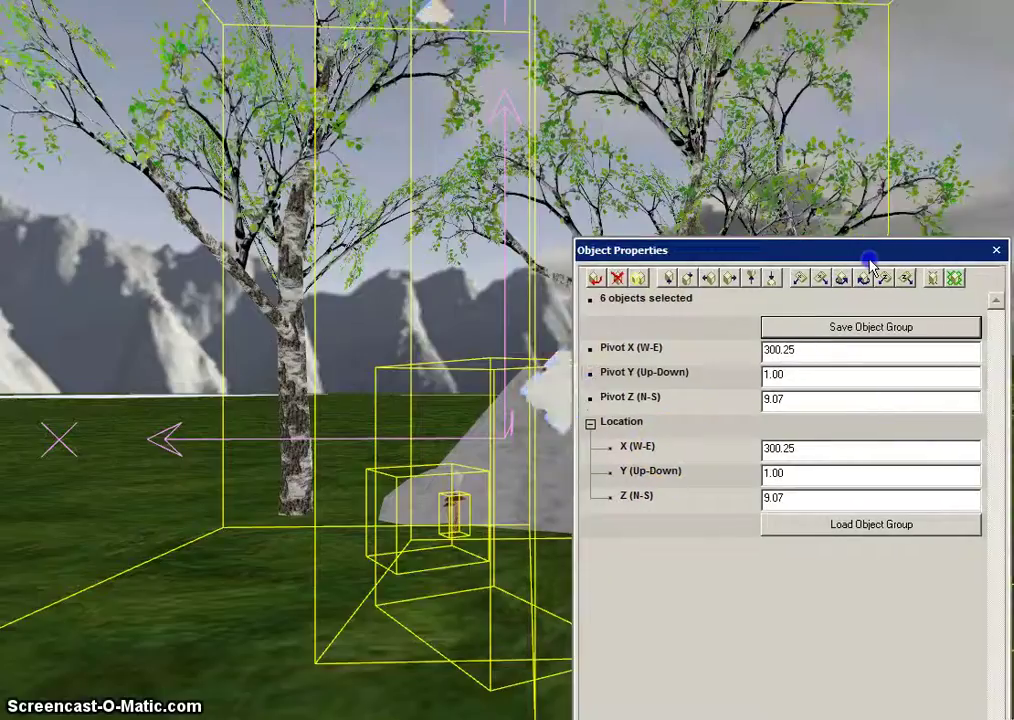
pyautogui.click(996, 253)
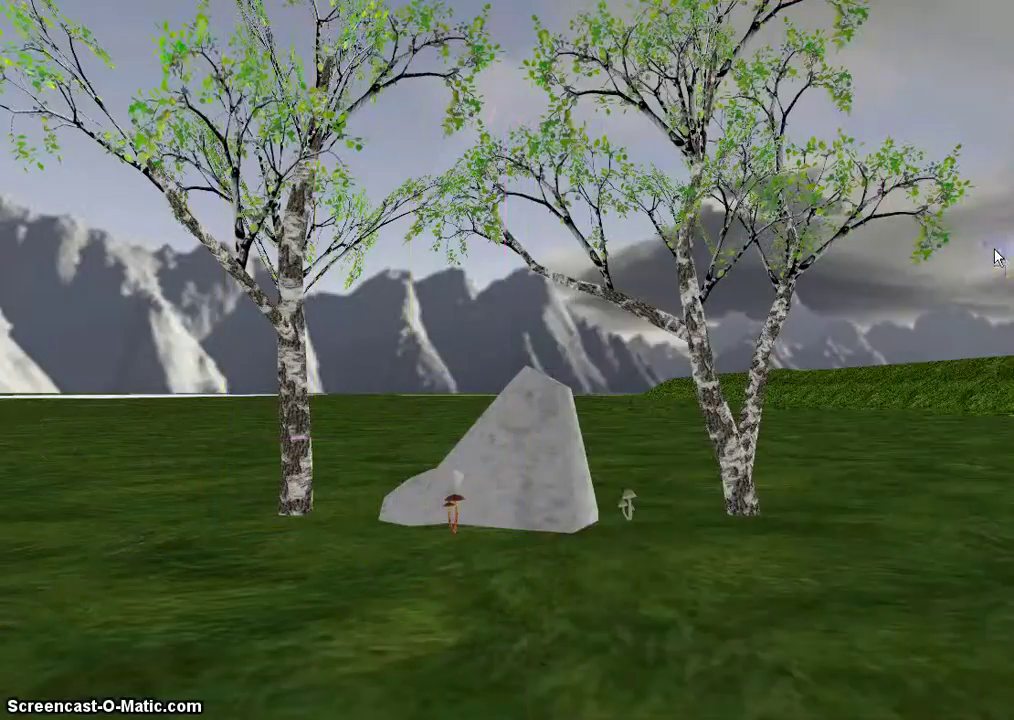
# Duplicate the single-trunk birch (ely3d_birch01s) and move the copy along the W-E axis to X 314.00 over the empty grass
pyautogui.click(957, 312)
pyautogui.press('a')
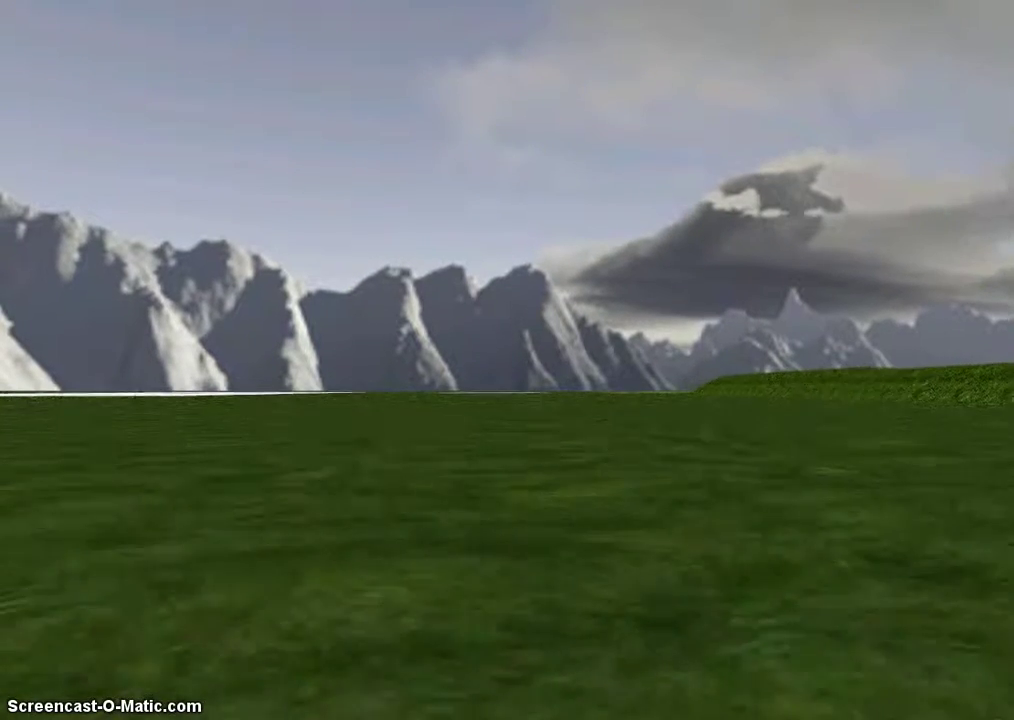
pyautogui.press('d')
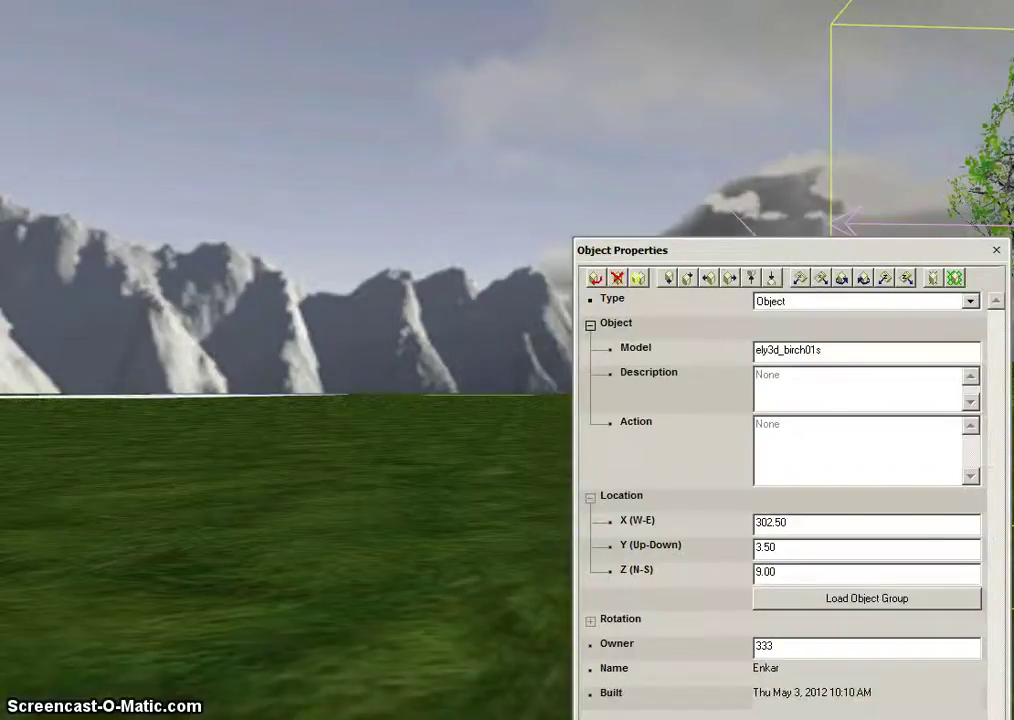
pyautogui.click(638, 279)
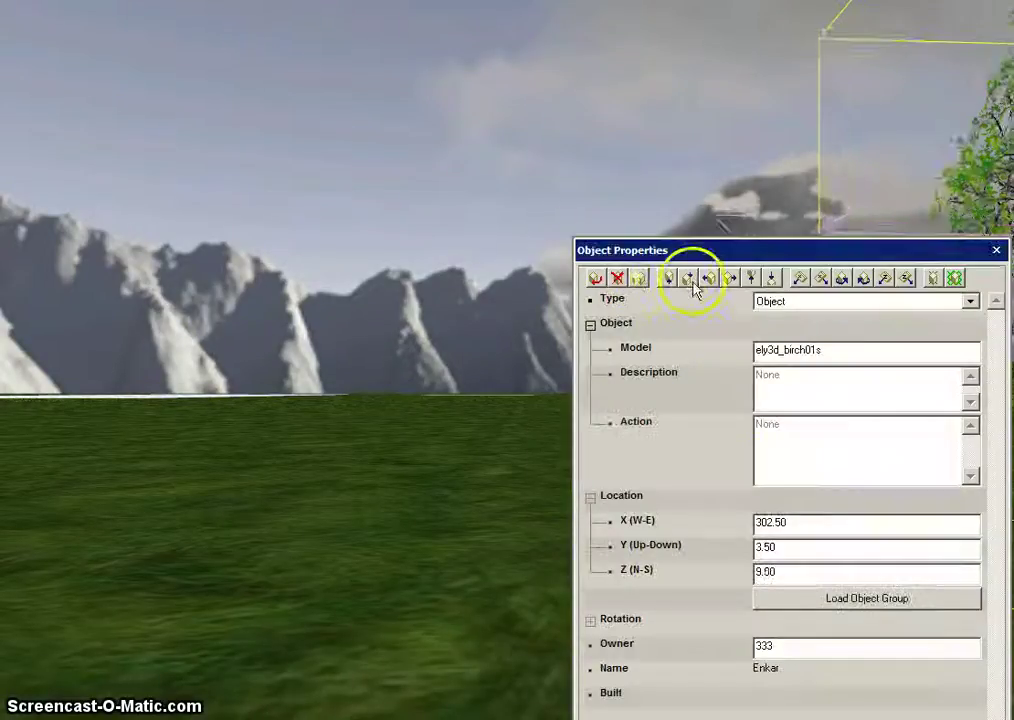
pyautogui.click(688, 280)
pyautogui.click(709, 282)
pyautogui.click(709, 282)
pyautogui.click(709, 281)
pyautogui.click(709, 281)
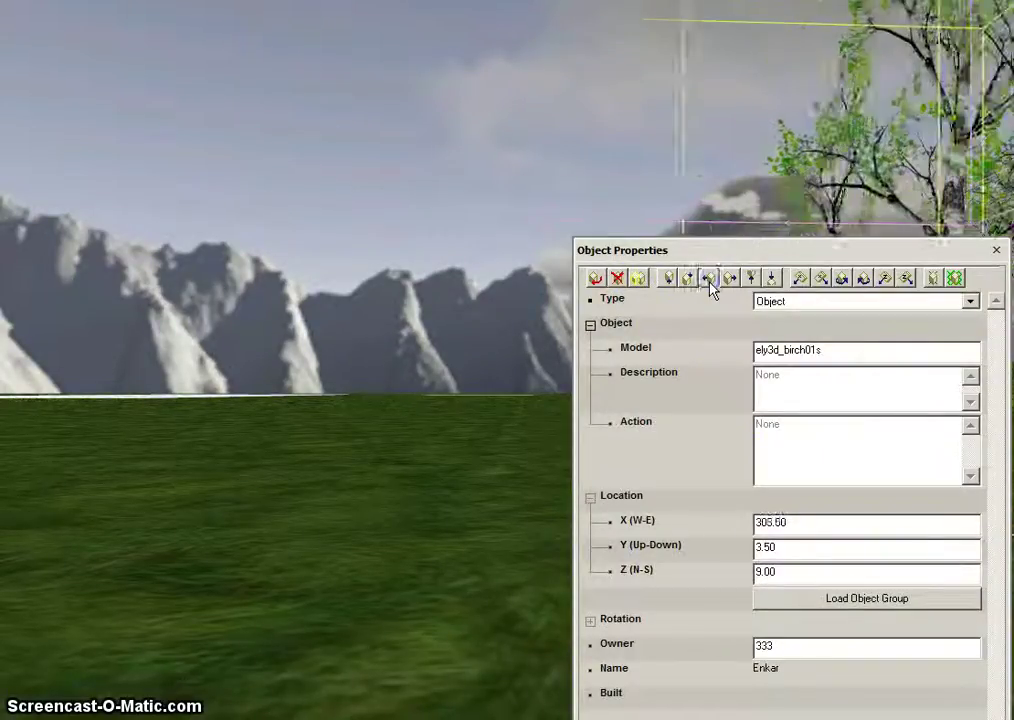
pyautogui.click(709, 281)
pyautogui.click(709, 281)
pyautogui.click(709, 281)
pyautogui.click(709, 281)
pyautogui.click(709, 281)
pyautogui.click(709, 281)
pyautogui.click(708, 280)
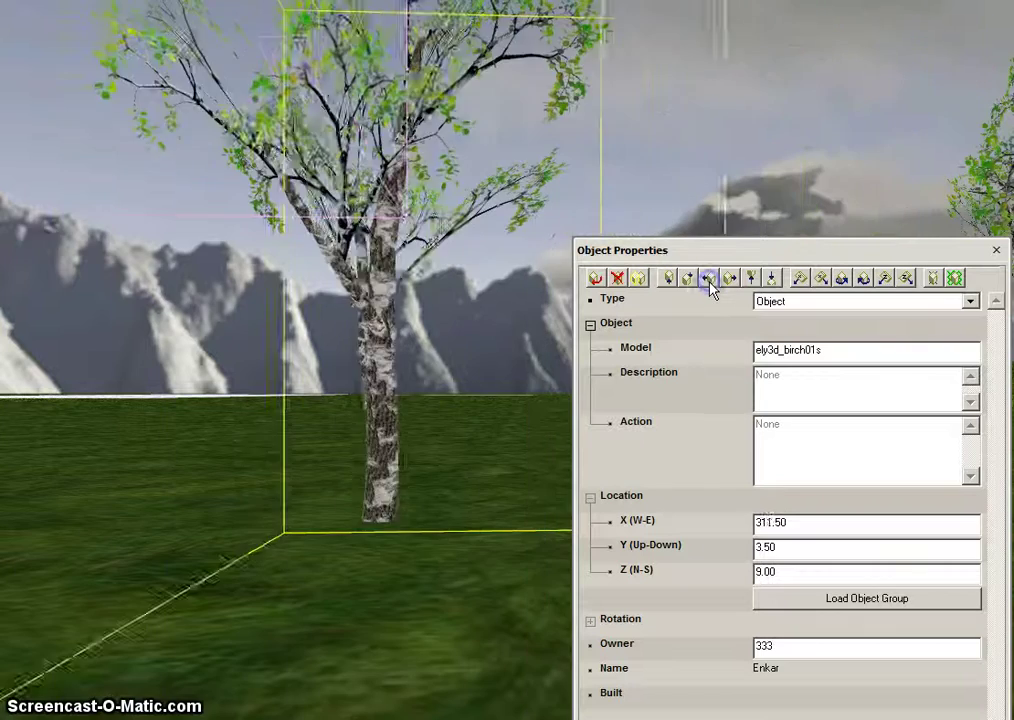
pyautogui.click(708, 280)
pyautogui.click(708, 280)
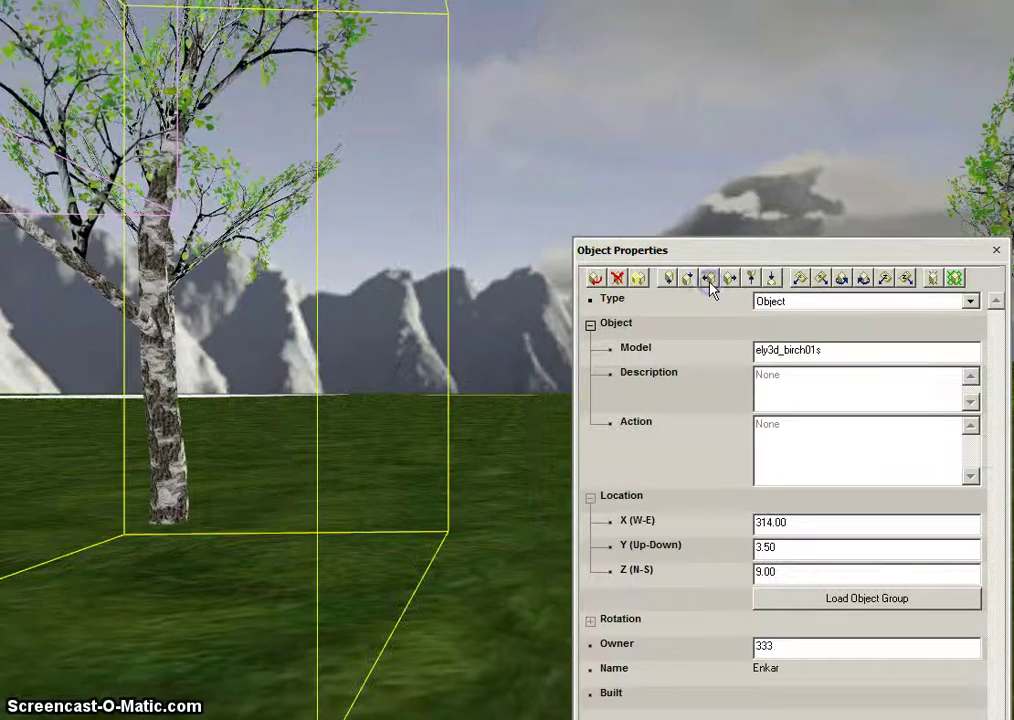
# Lower the copied birch to a Y (Up-Down) location of 1.00
pyautogui.click(772, 279)
pyautogui.click(772, 279)
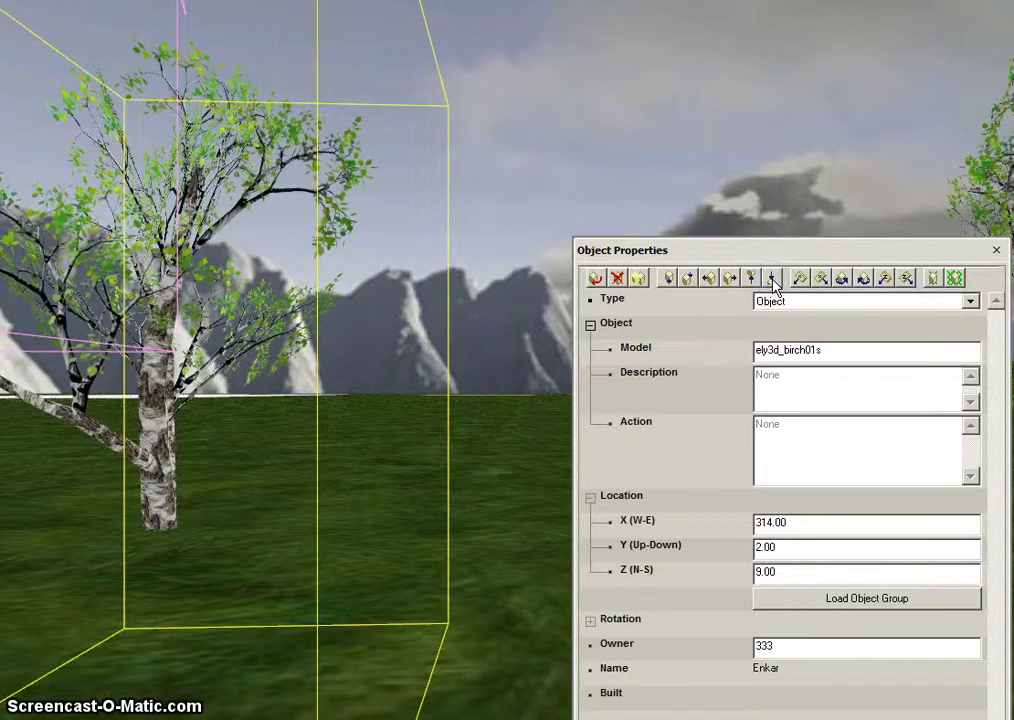
pyautogui.click(772, 279)
pyautogui.click(772, 279)
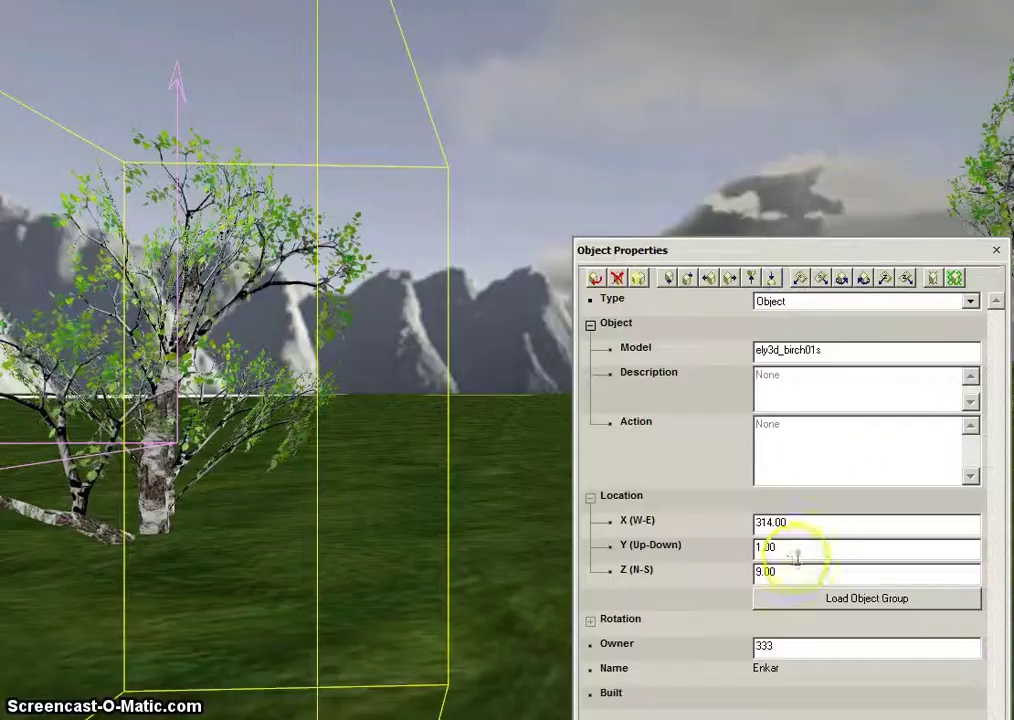
pyautogui.moveTo(790, 547); pyautogui.dragTo(757, 547)
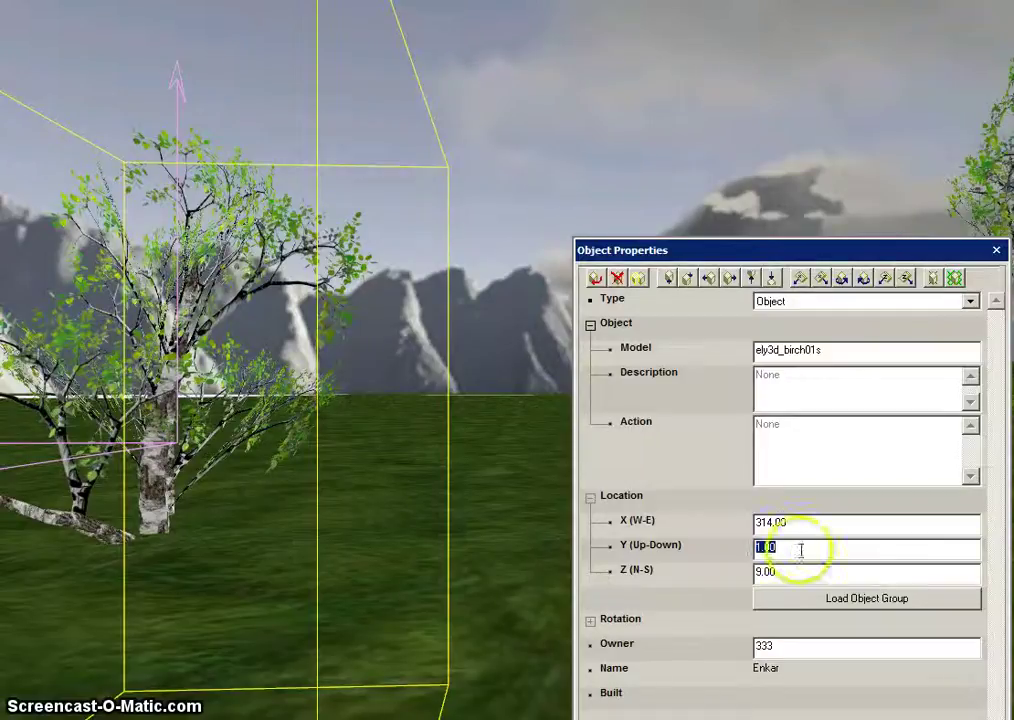
# Replace the copied birch's model with pole1m04 and close its properties
pyautogui.moveTo(842, 349); pyautogui.dragTo(729, 349)
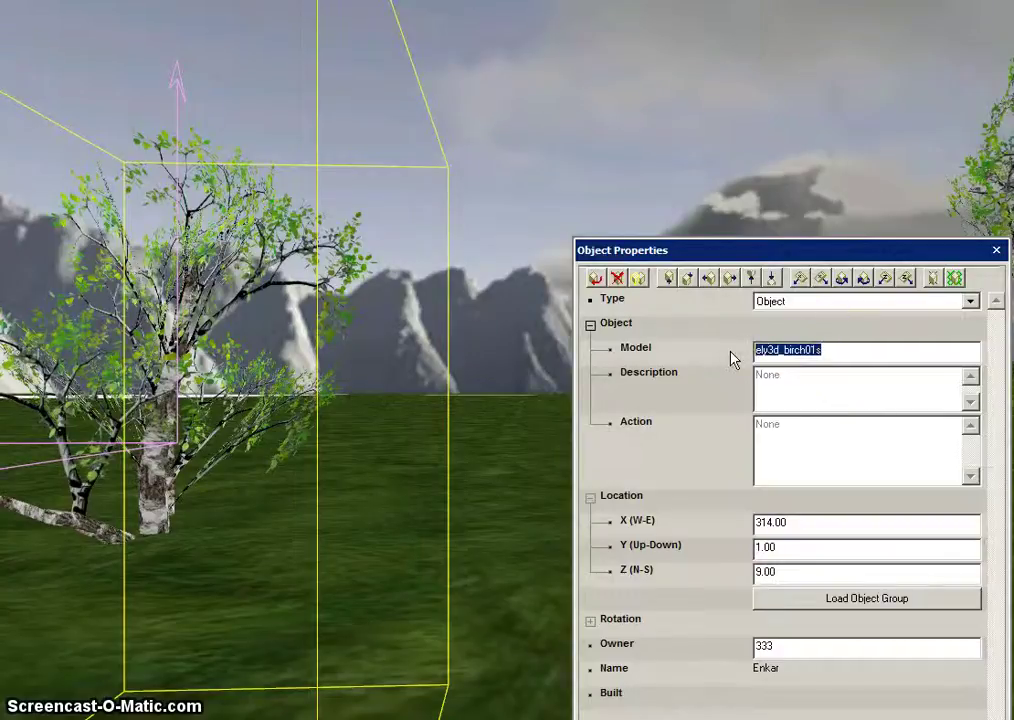
pyautogui.write('pole')
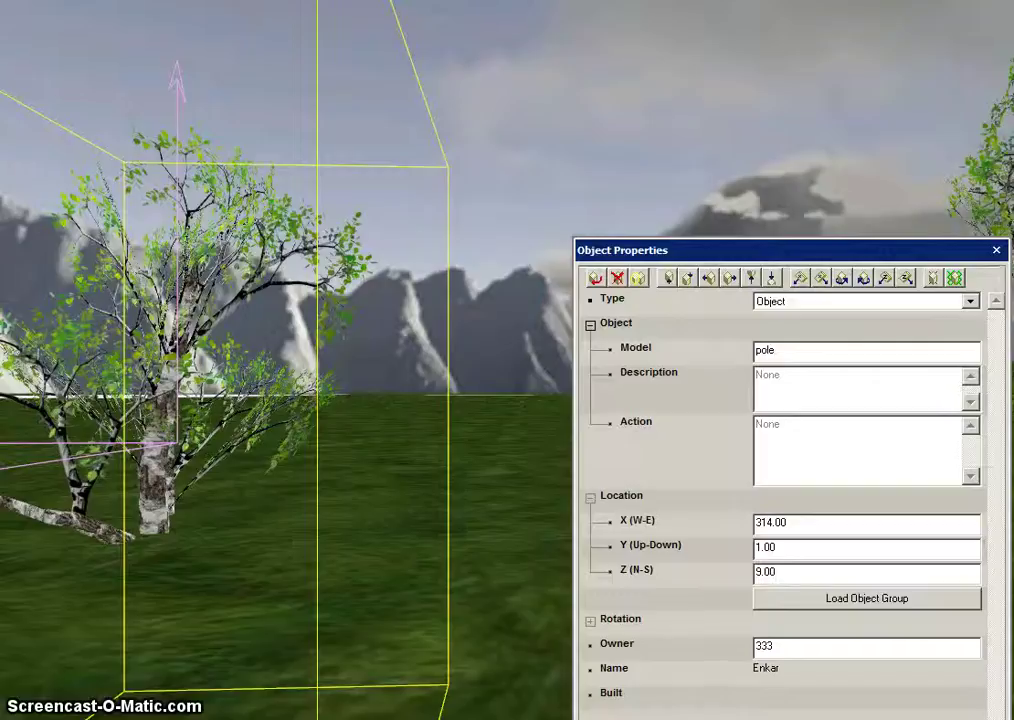
pyautogui.write('01')
pyautogui.write('m')
pyautogui.press('Left')
pyautogui.press('Delete')
pyautogui.press('Left')
pyautogui.press('Left')
pyautogui.write('1m')
pyautogui.click(791, 350)
pyautogui.press('Delete')
pyautogui.write('4')
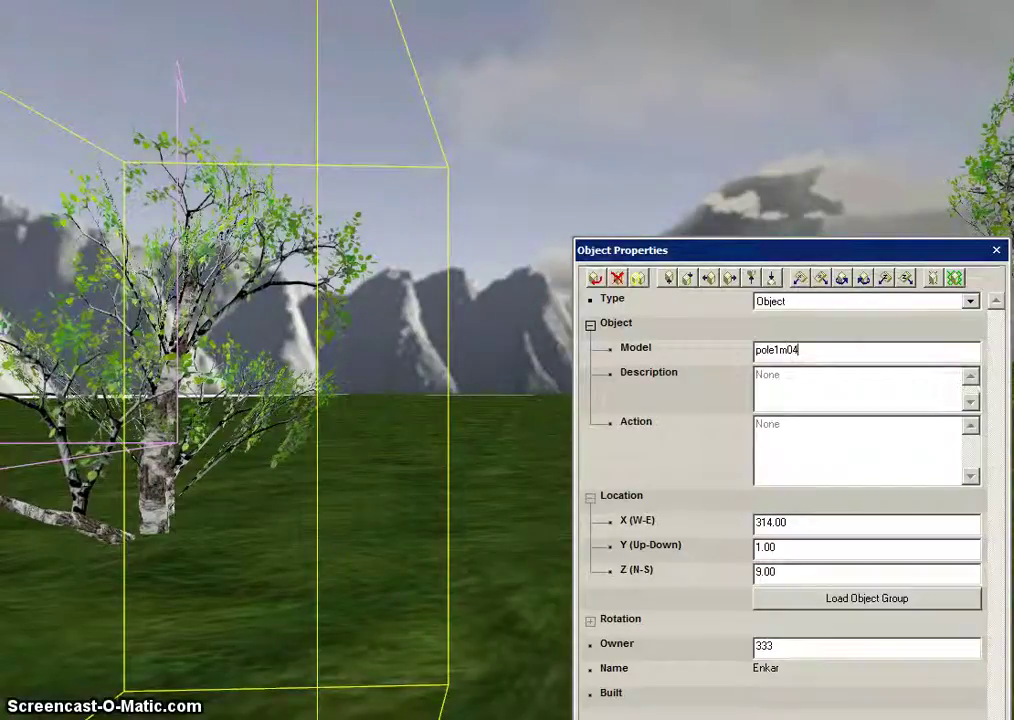
pyautogui.press('Escape')
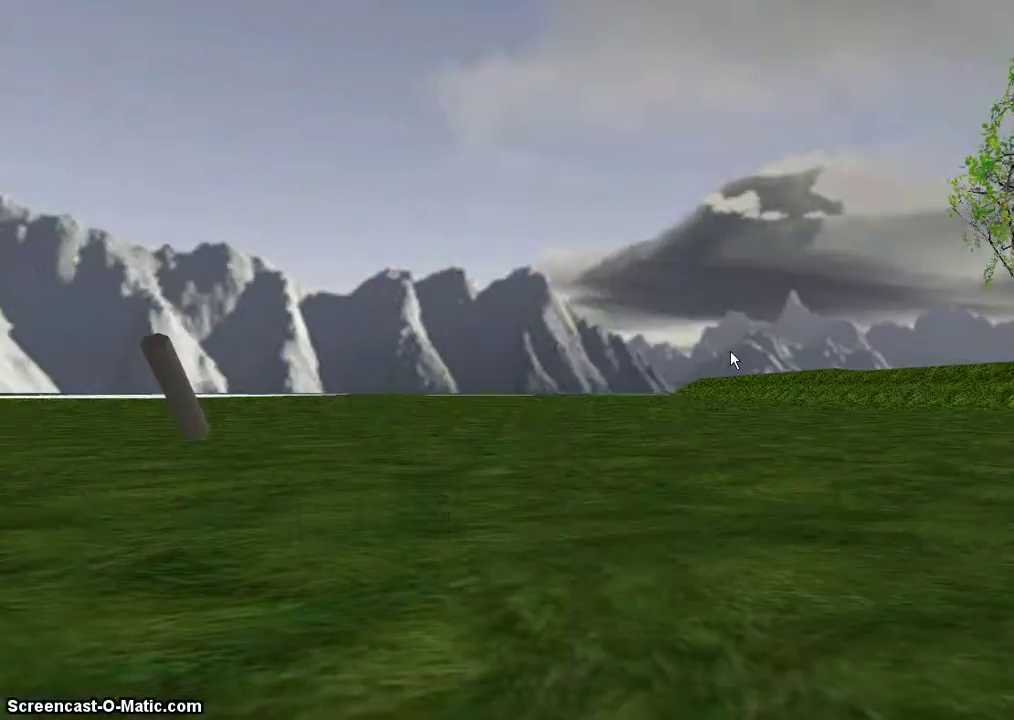
# Change the slanted pole's model to pole1m02 and apply it
pyautogui.doubleClick(192, 418)
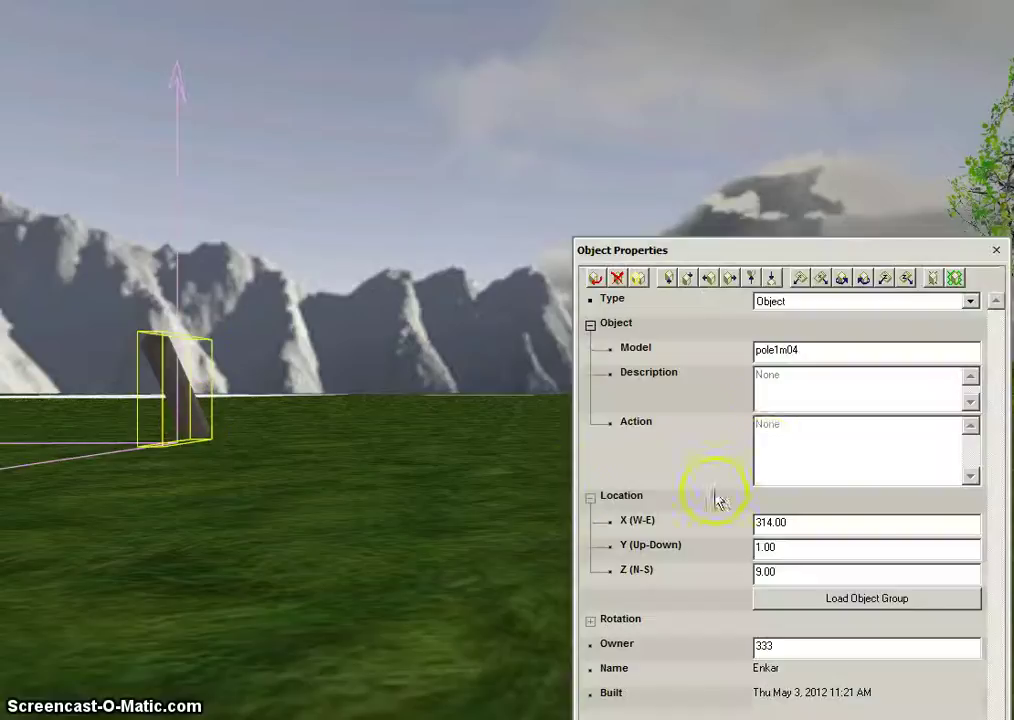
pyautogui.click(793, 349)
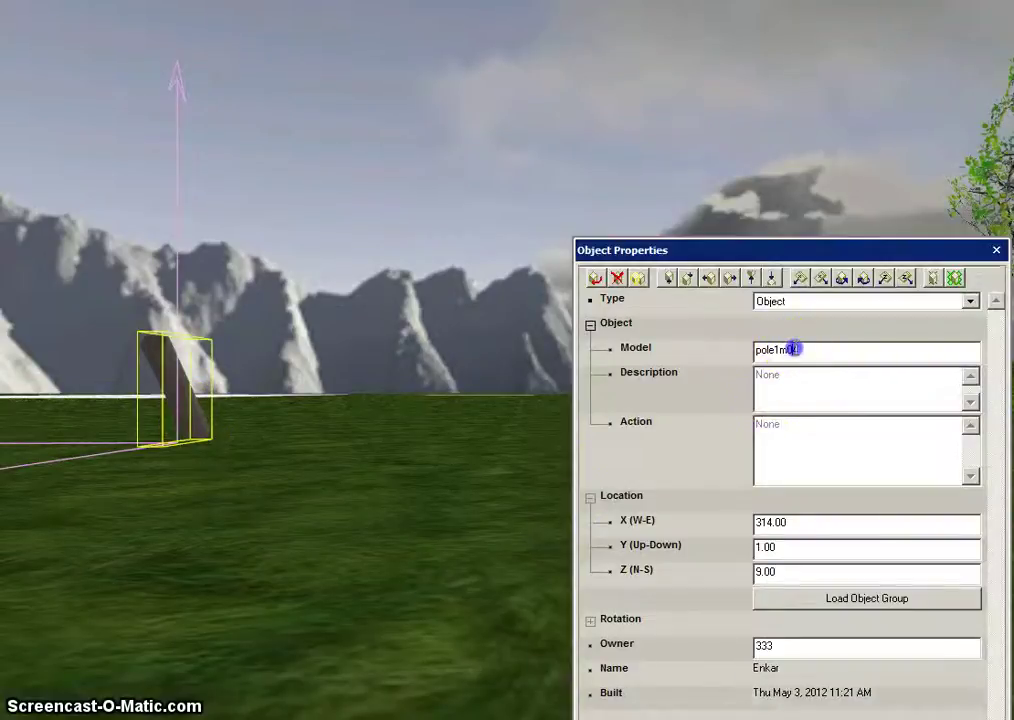
pyautogui.moveTo(793, 349); pyautogui.dragTo(826, 356)
pyautogui.write('2')
pyautogui.click(447, 537)
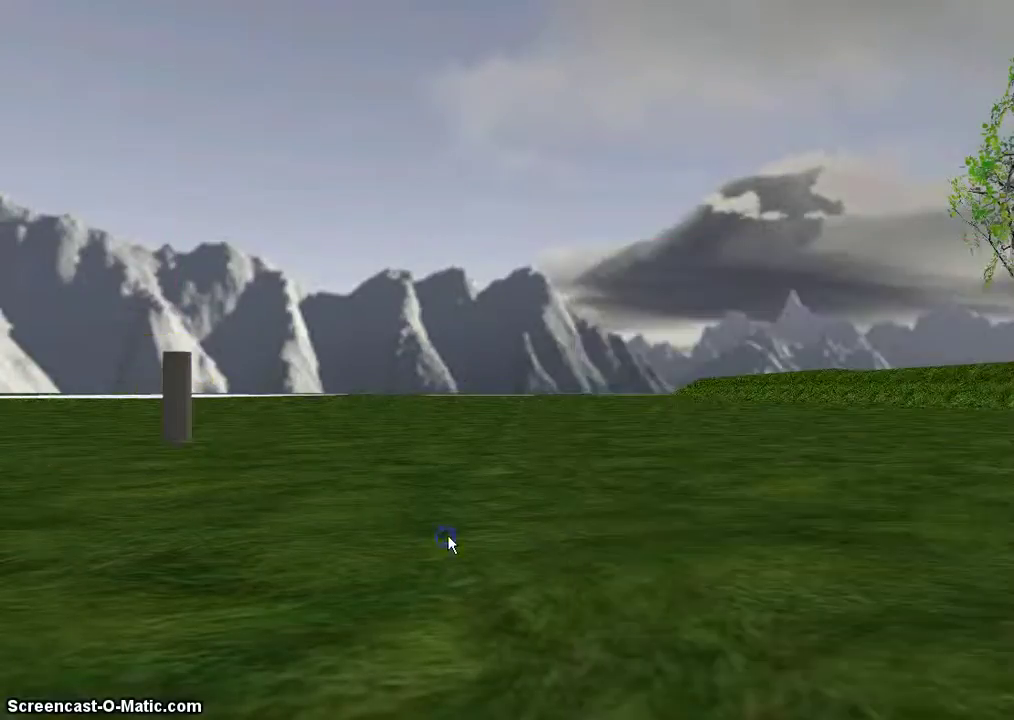
# Open the properties of the pole on the empty grass and start loading an object group from its location
pyautogui.click(310, 532)
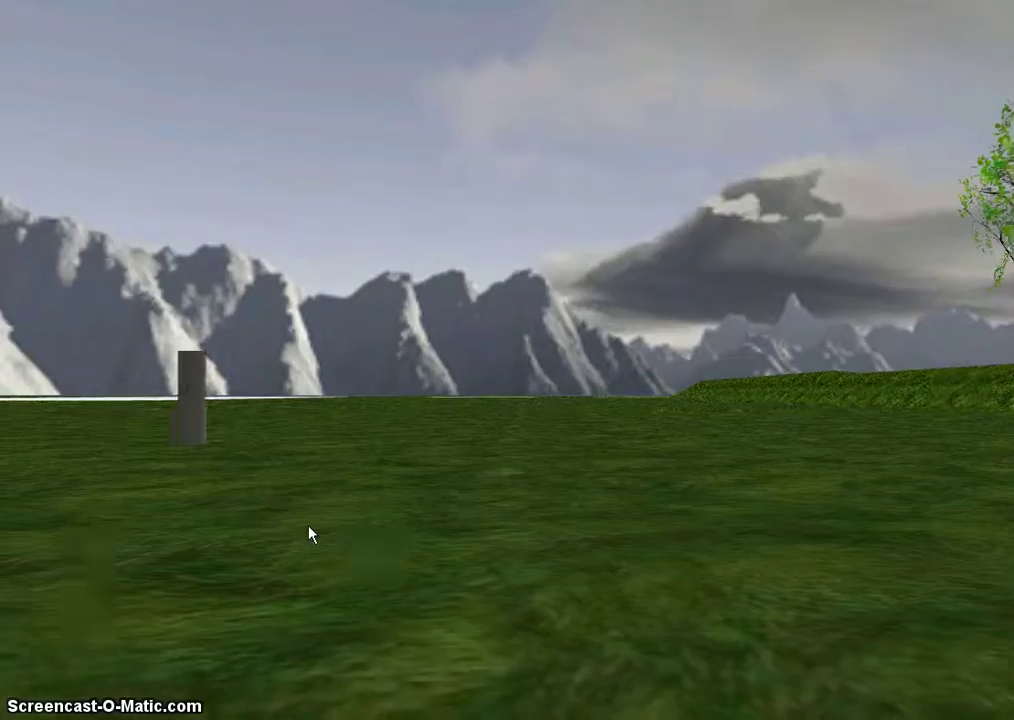
pyautogui.press('a')
pyautogui.press('a')
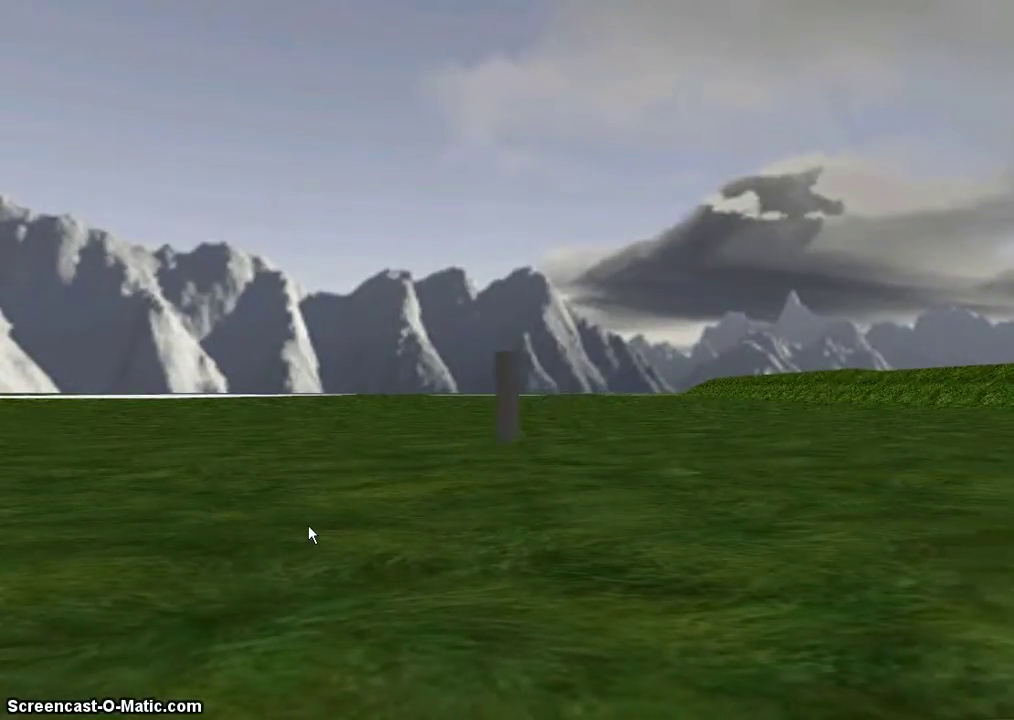
pyautogui.rightClick(507, 405)
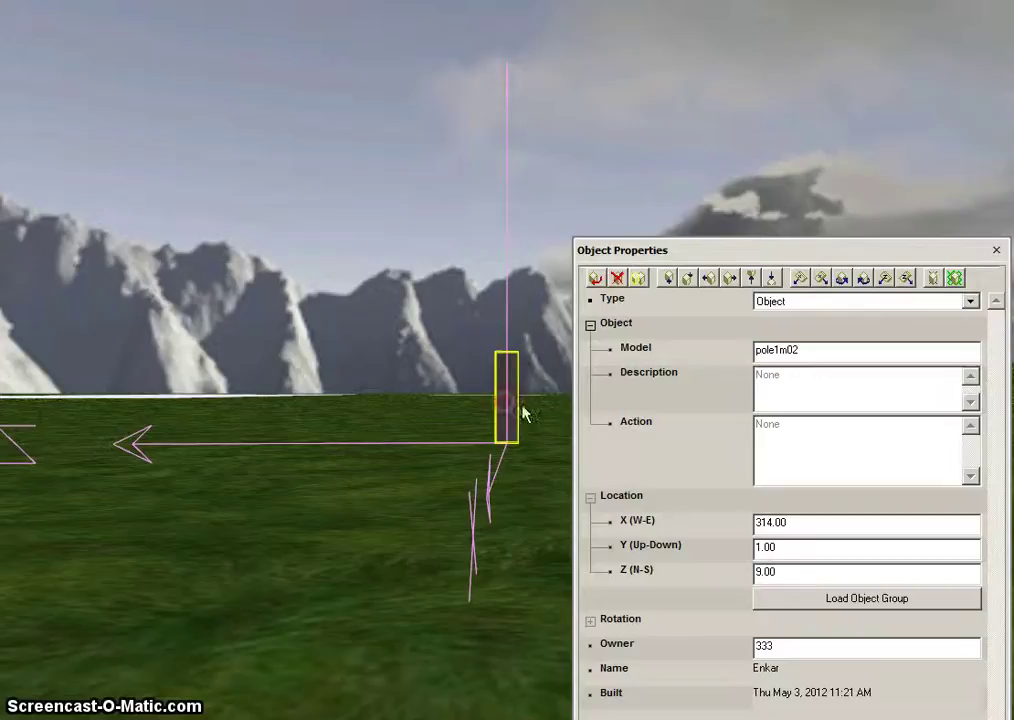
pyautogui.click(806, 545)
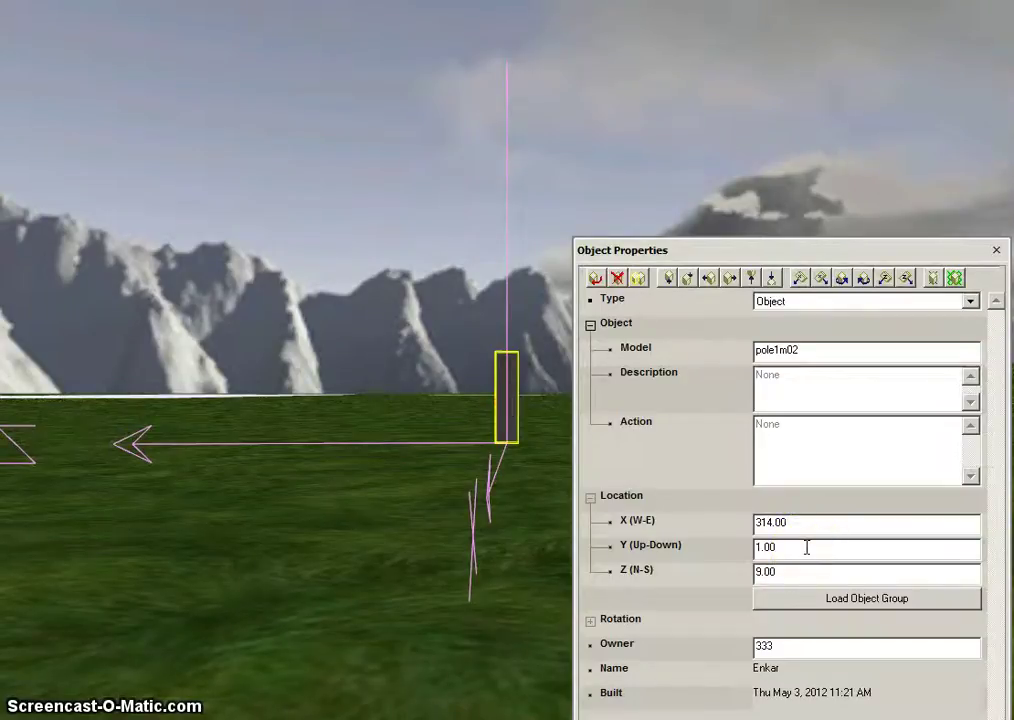
pyautogui.click(895, 600)
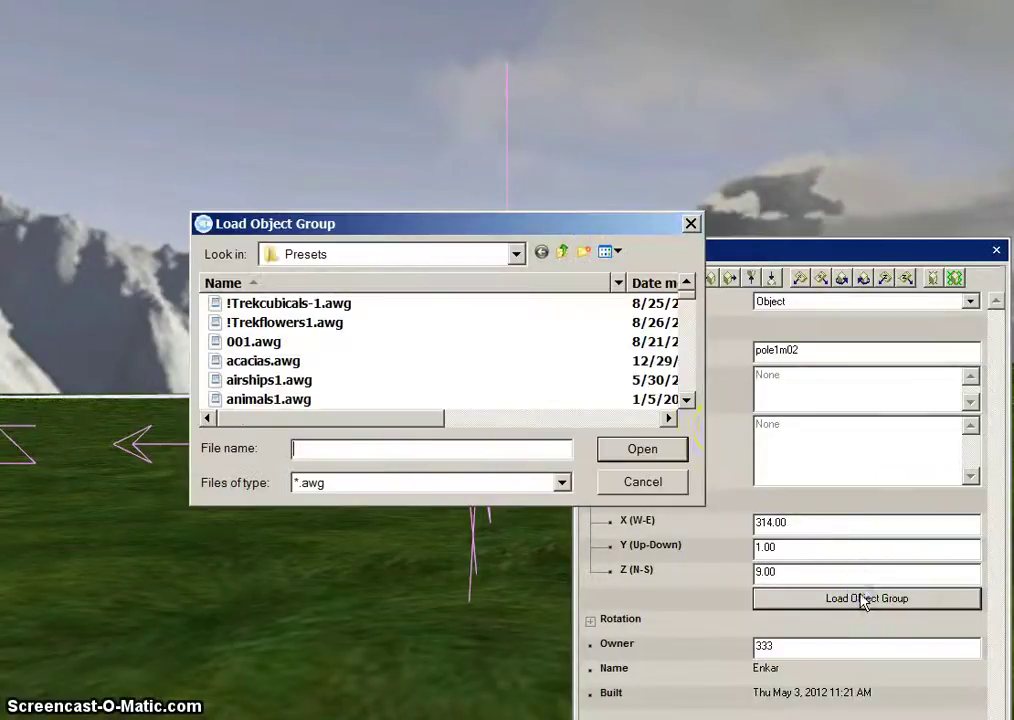
# Load the object group test001.awg from the Presets folder at the pole and close the pole's properties
pyautogui.click(690, 386)
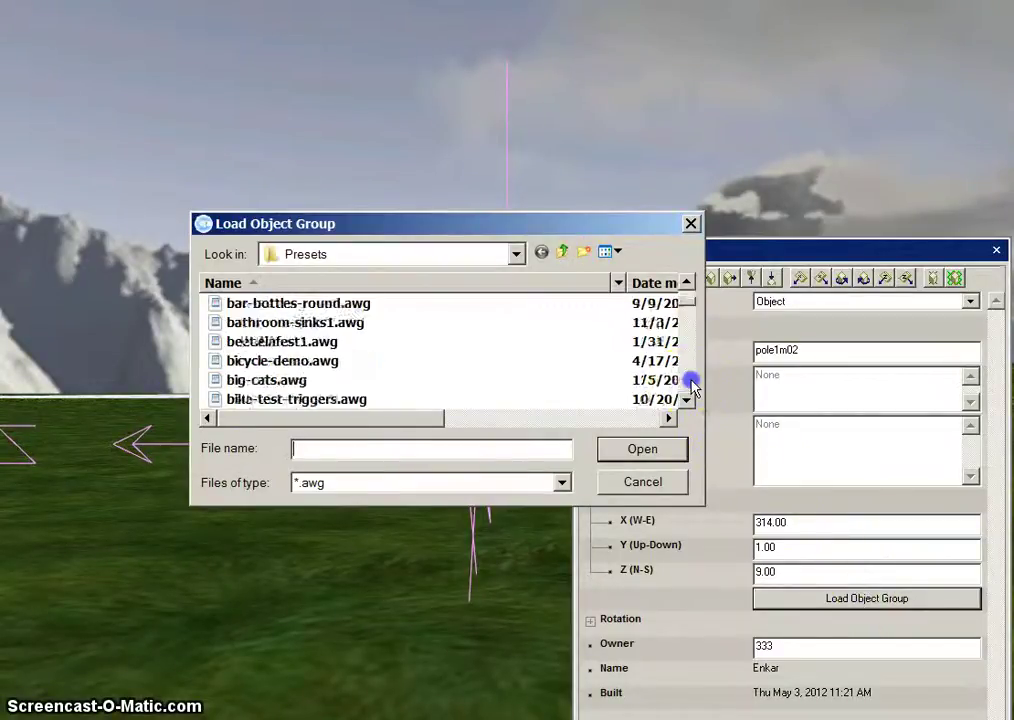
pyautogui.click(690, 382)
pyautogui.click(690, 382)
pyautogui.click(690, 382)
pyautogui.click(690, 382)
pyautogui.click(690, 382)
pyautogui.click(690, 382)
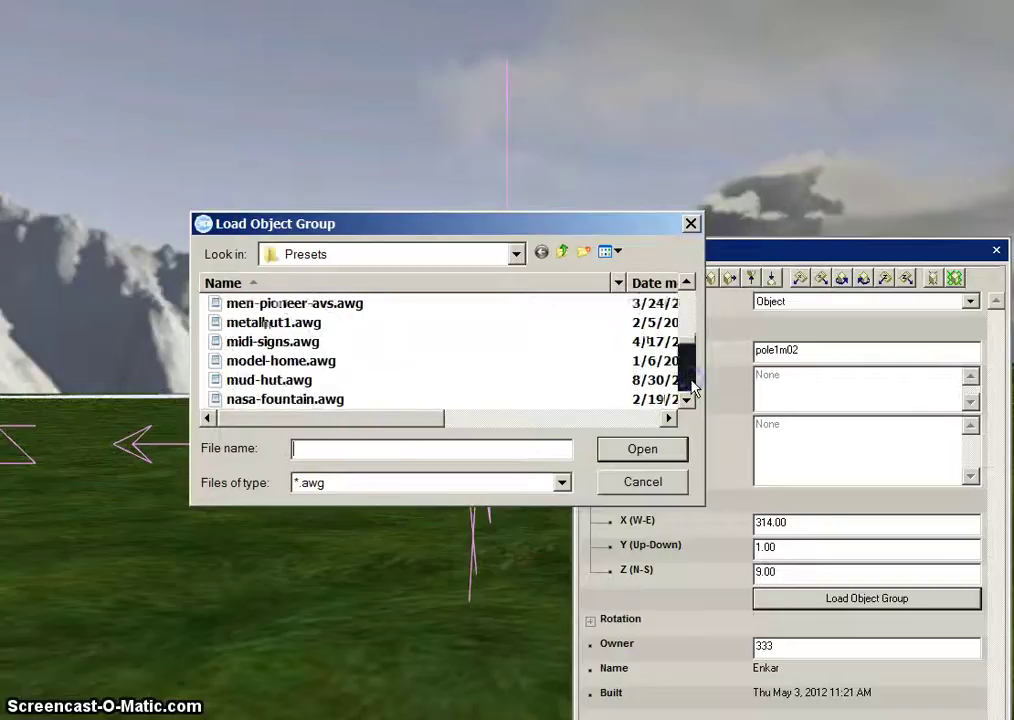
pyautogui.click(690, 382)
pyautogui.click(690, 382)
pyautogui.moveTo(691, 387); pyautogui.dragTo(693, 388)
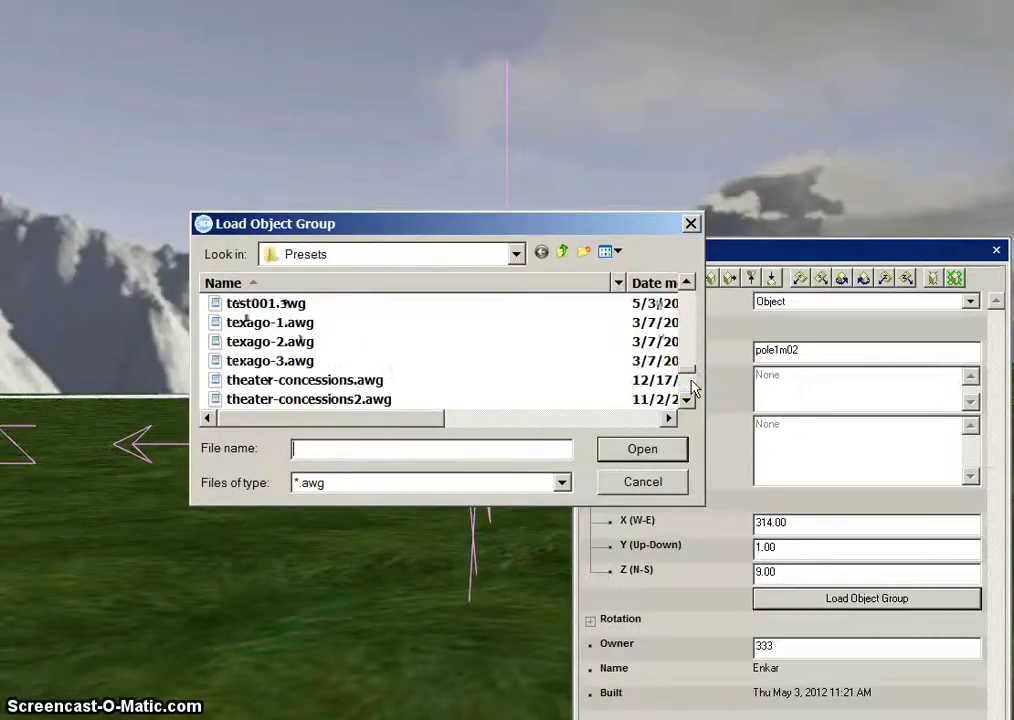
pyautogui.click(265, 305)
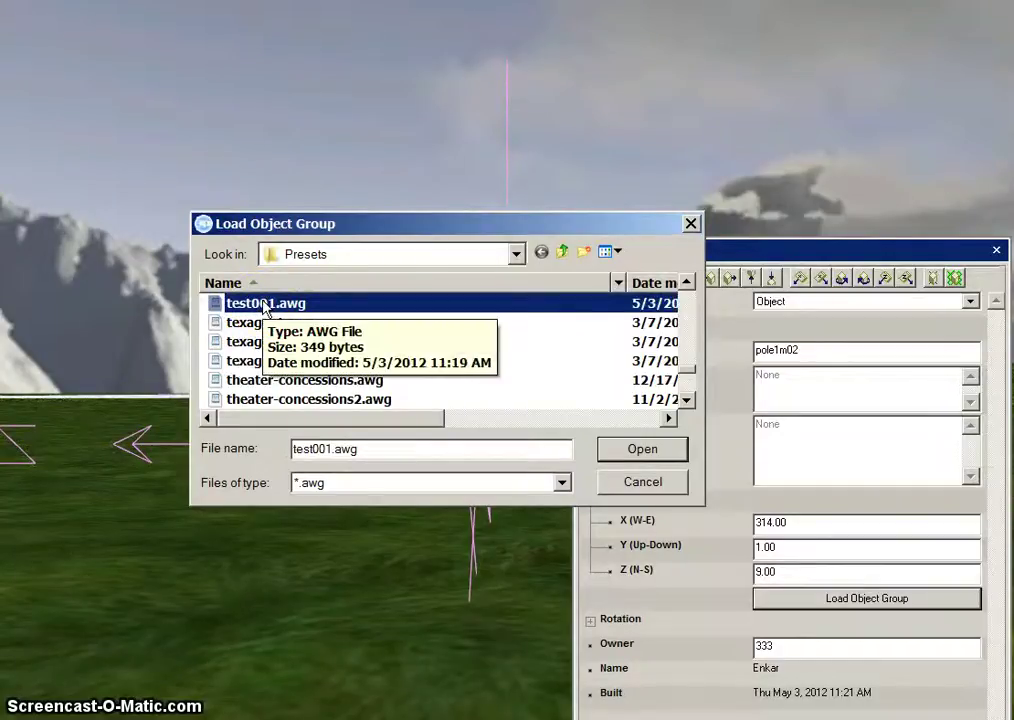
pyautogui.click(625, 448)
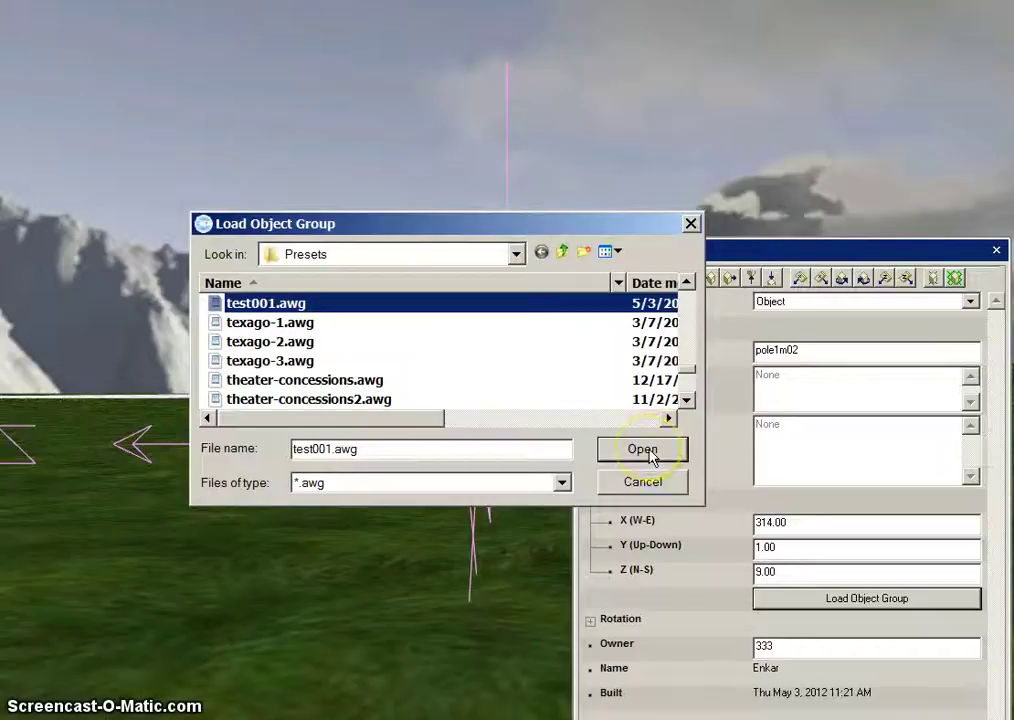
pyautogui.click(650, 450)
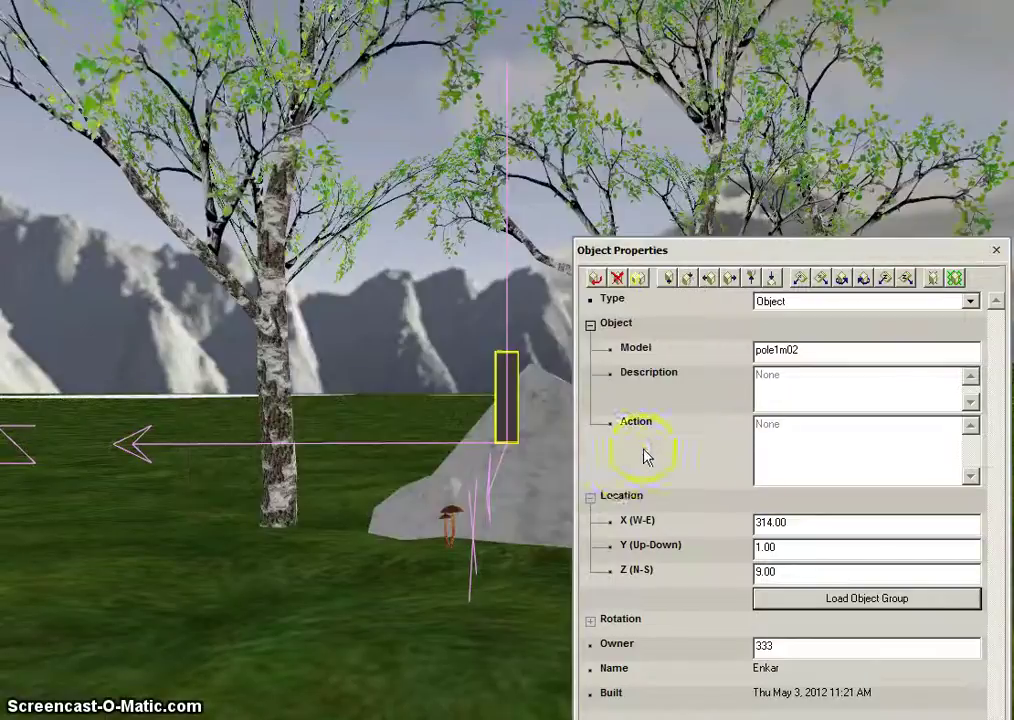
pyautogui.click(523, 593)
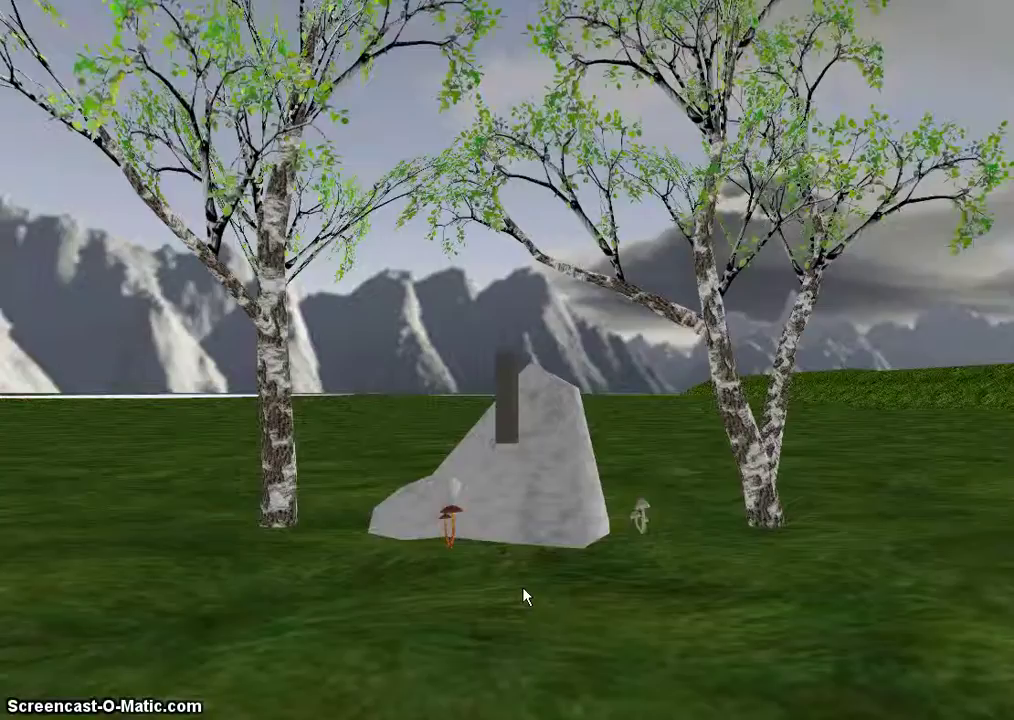
# Open the properties of the reference pole standing in front of the rock
pyautogui.click(507, 386)
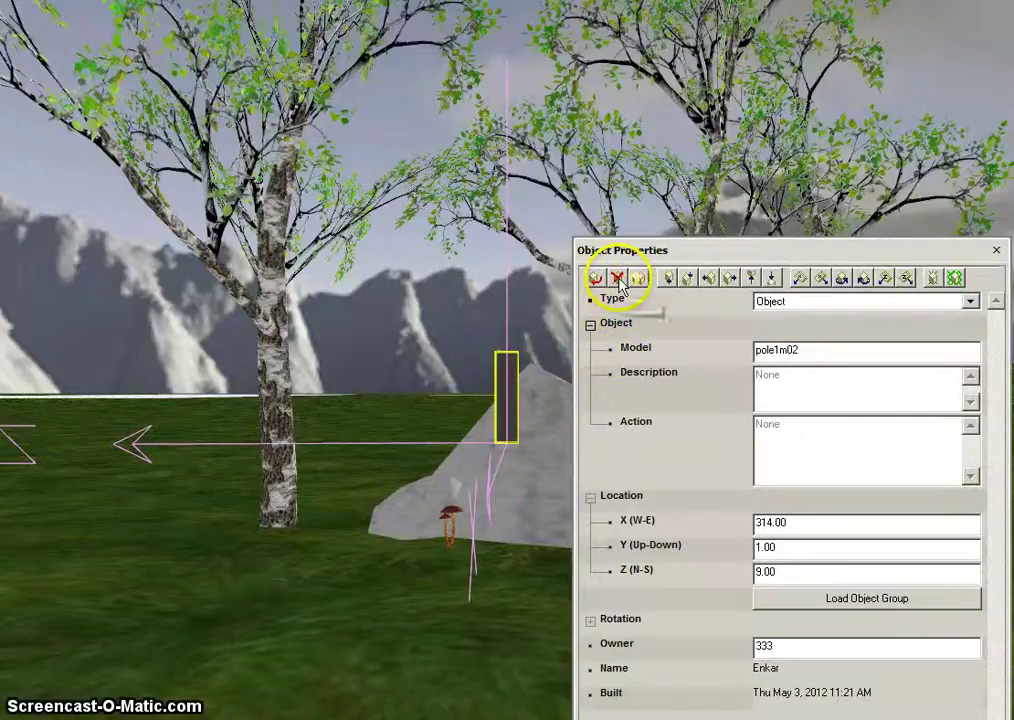